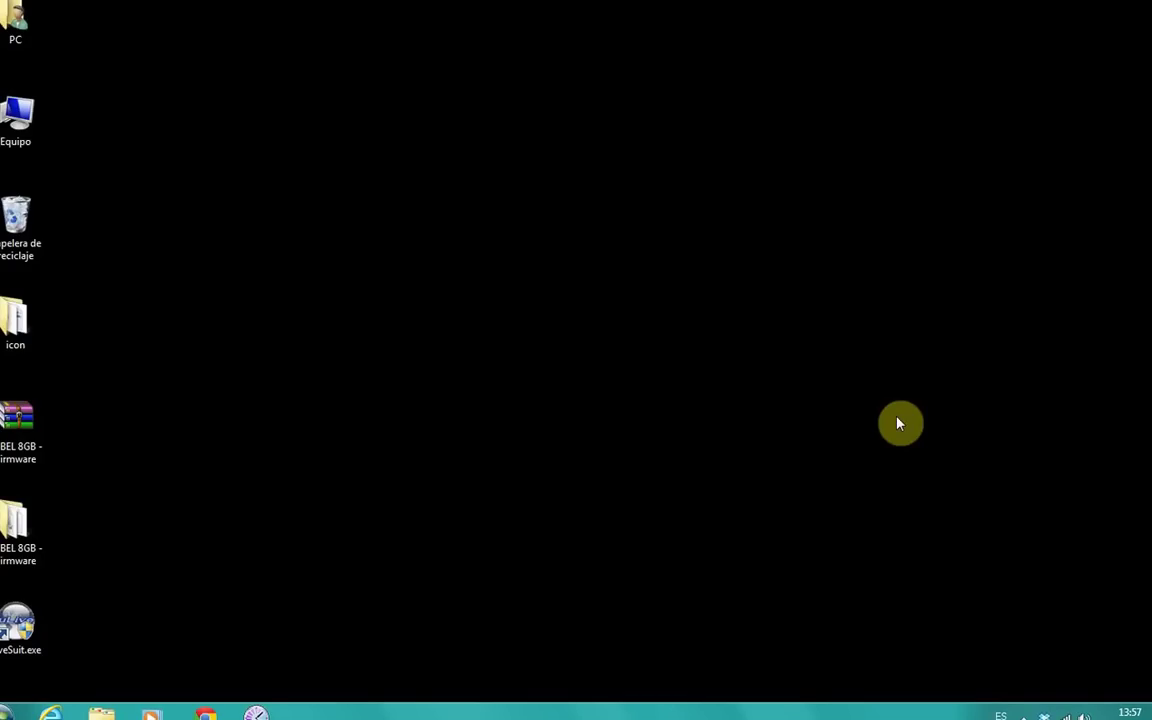
- Open Chrome and search Google for "i-joy rebel"
left_click(205, 712)
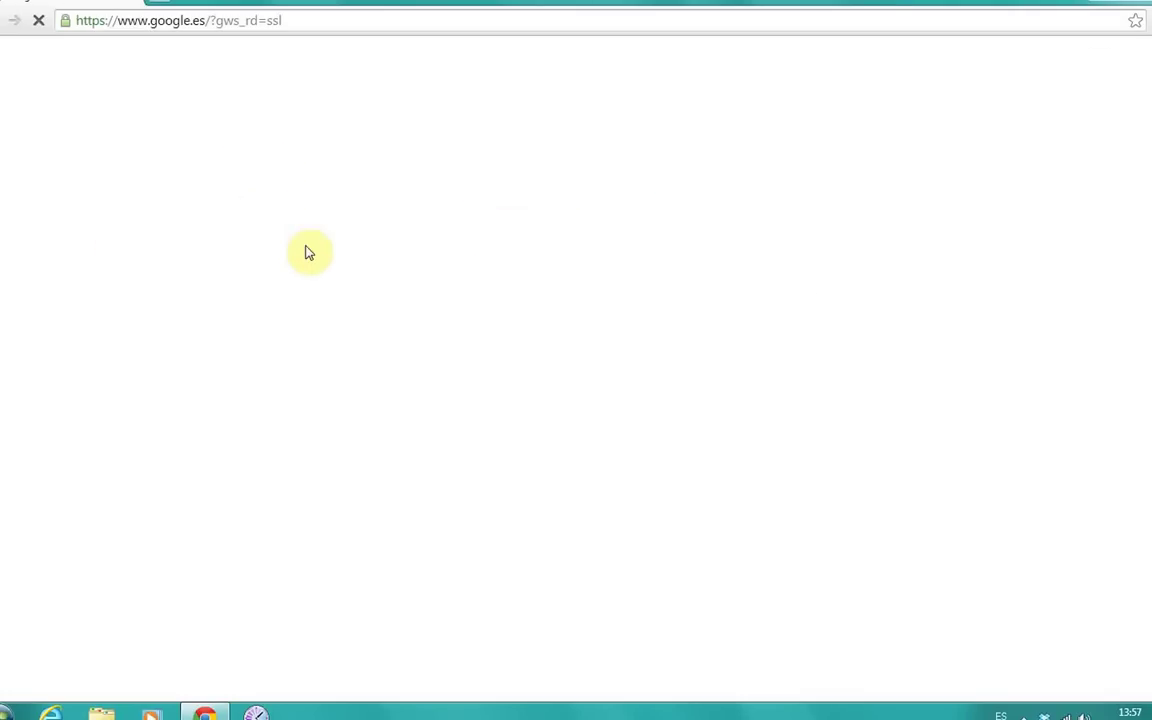
left_click(505, 307)
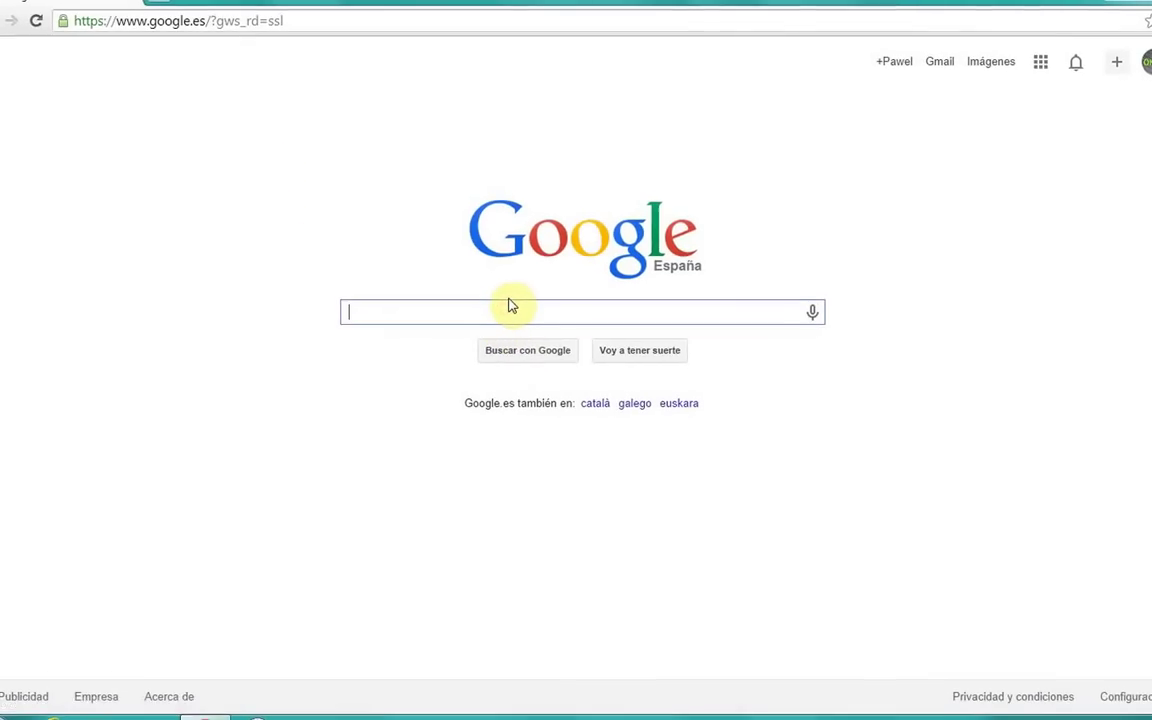
type("i-jo")
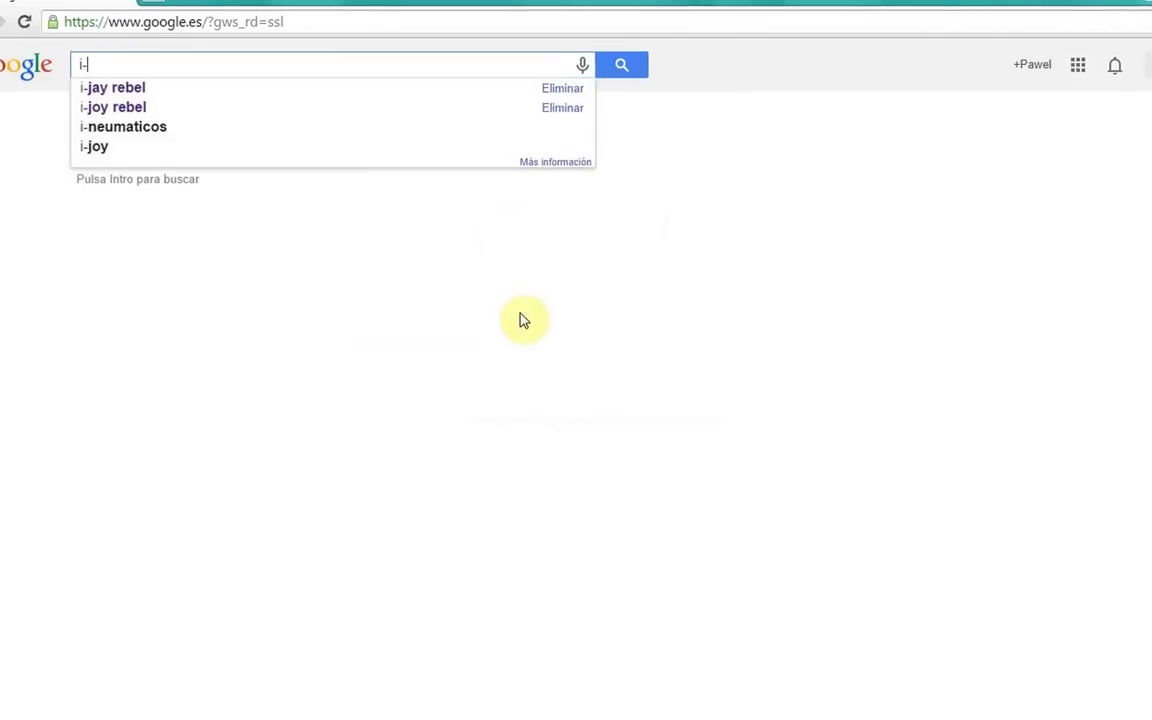
type("y reb")
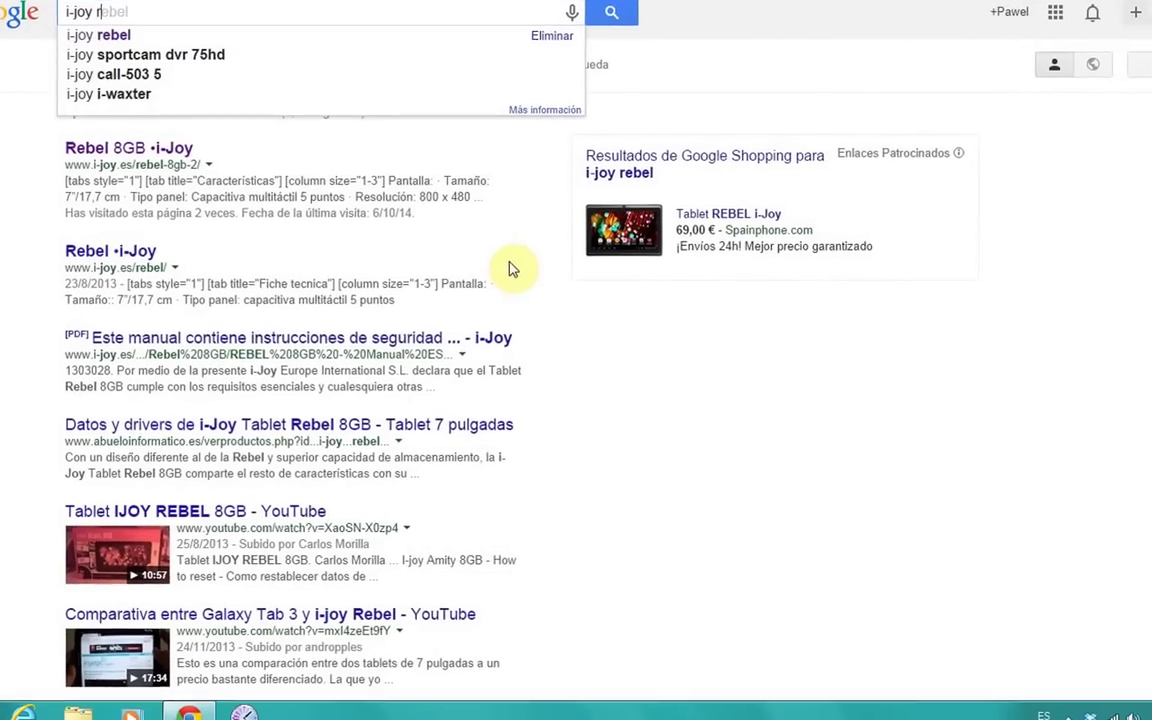
type("el")
key("Return")
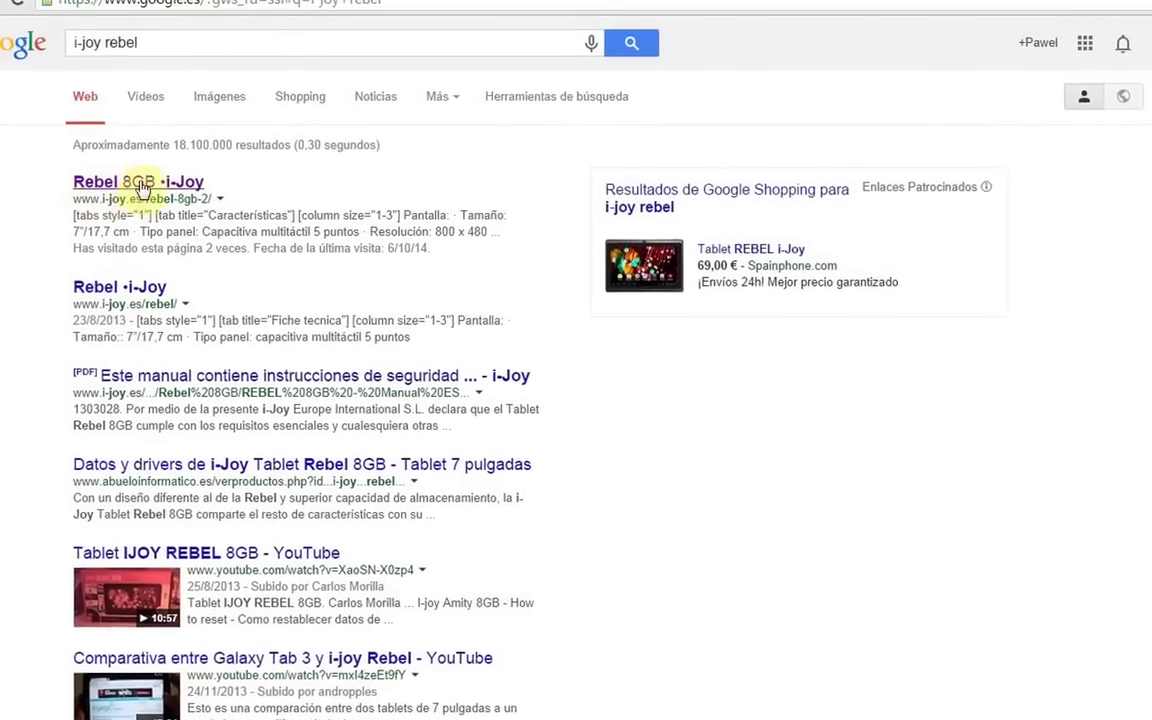
- Open the i-Joy Rebel 8GB product page from the results and download the REBEL 8GB - Firmware archive
left_click(150, 189)
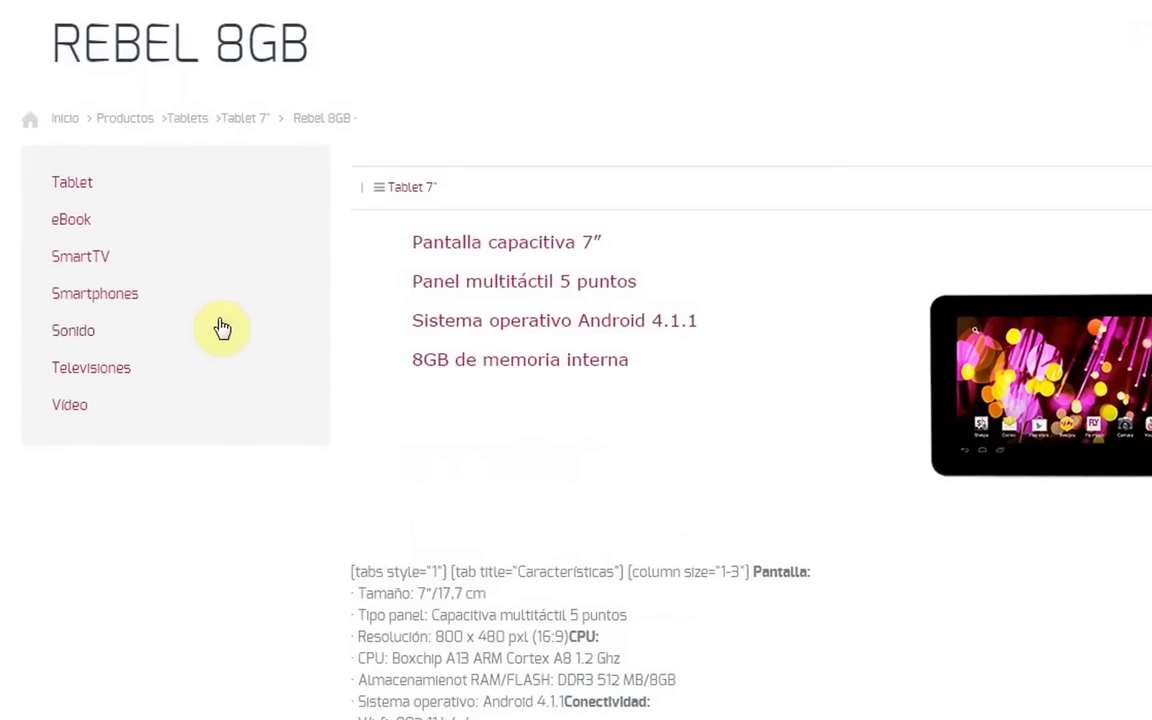
scroll(224, 329, "down", 5)
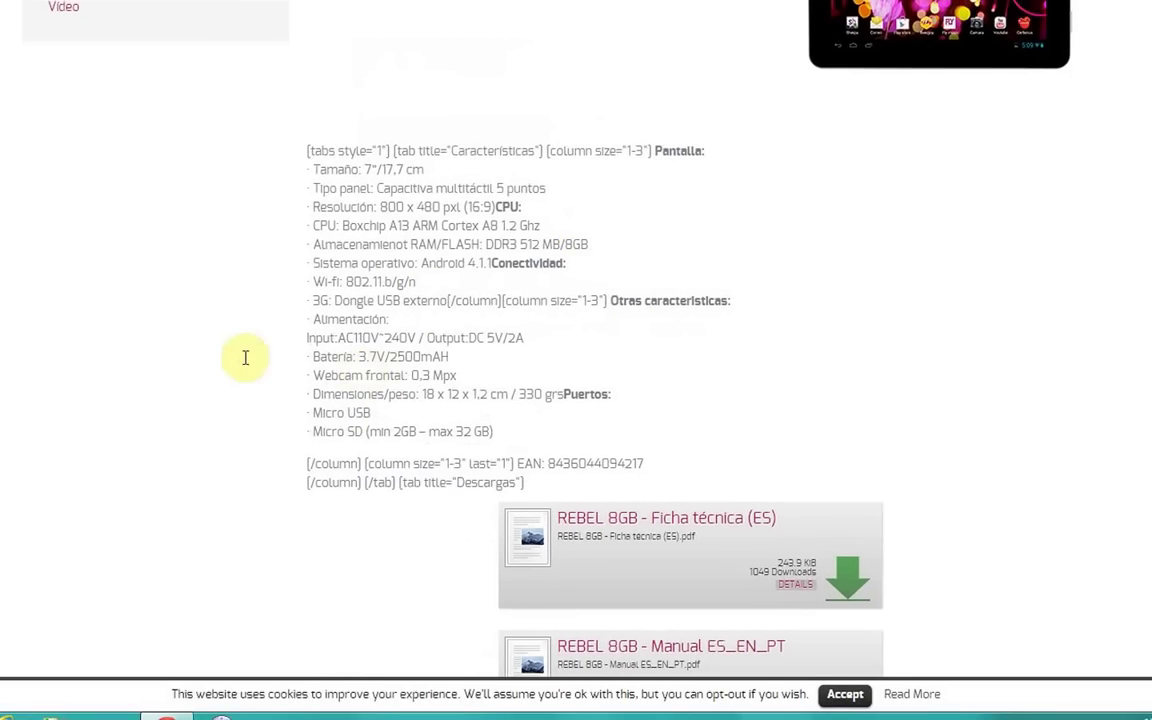
scroll(285, 415, "down", 2)
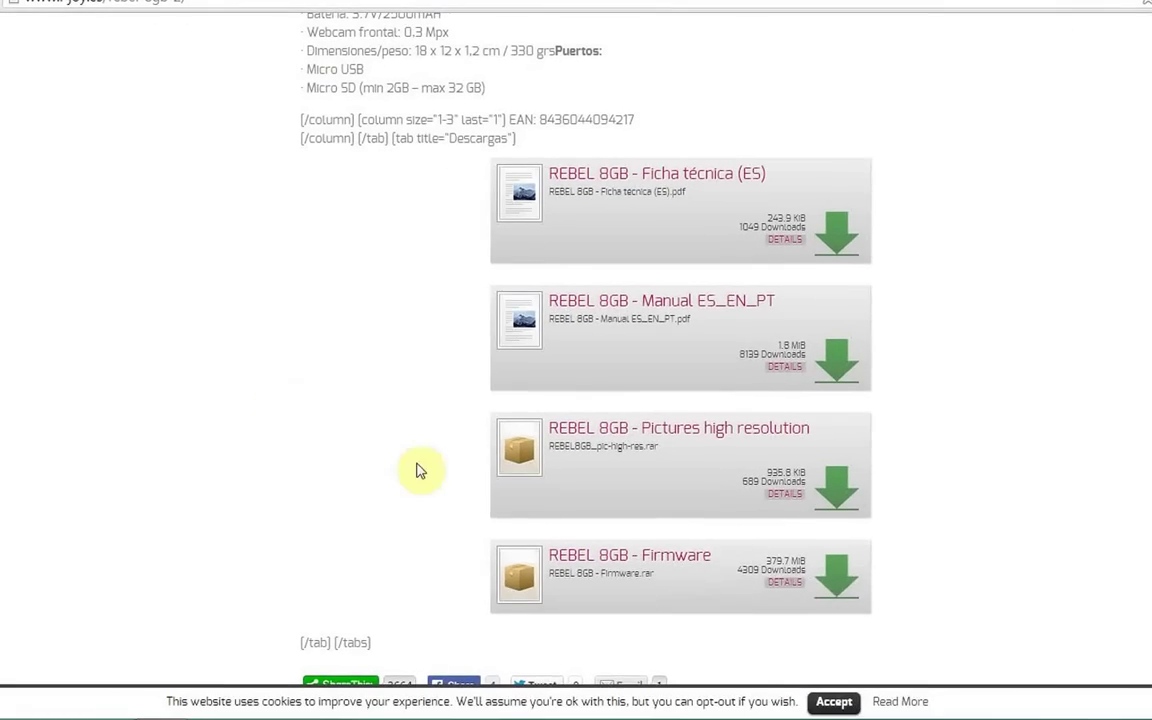
scroll(330, 450, "down", 2)
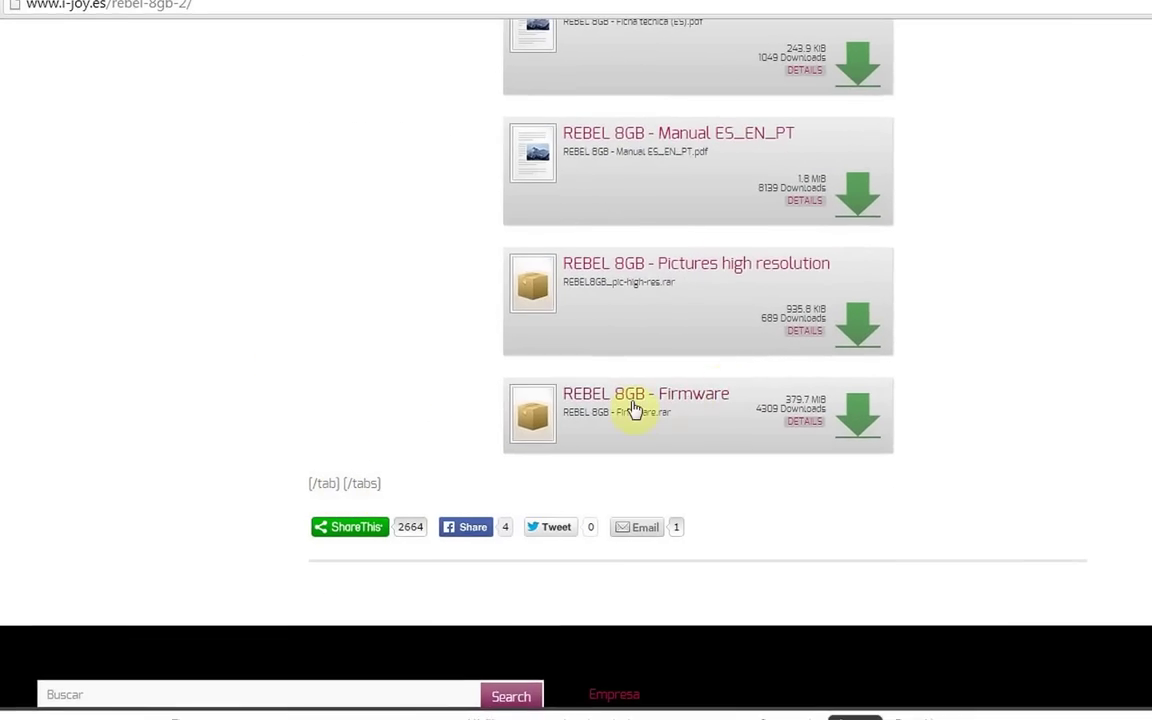
left_click(690, 402)
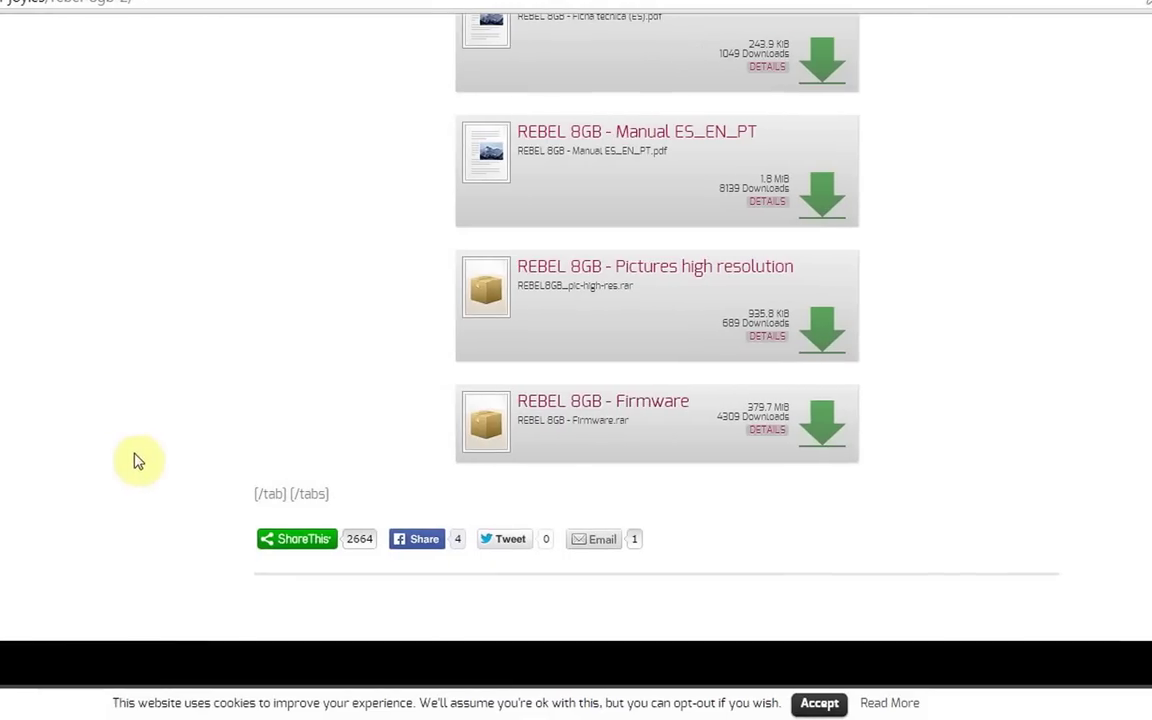
- Open the REBEL 8GB - Firmware folder and examine the REBEL8GB_tool archive and the LiveSuit and LiveSuitPack_v1.07 applications
left_click(45, 716)
left_click(39, 702)
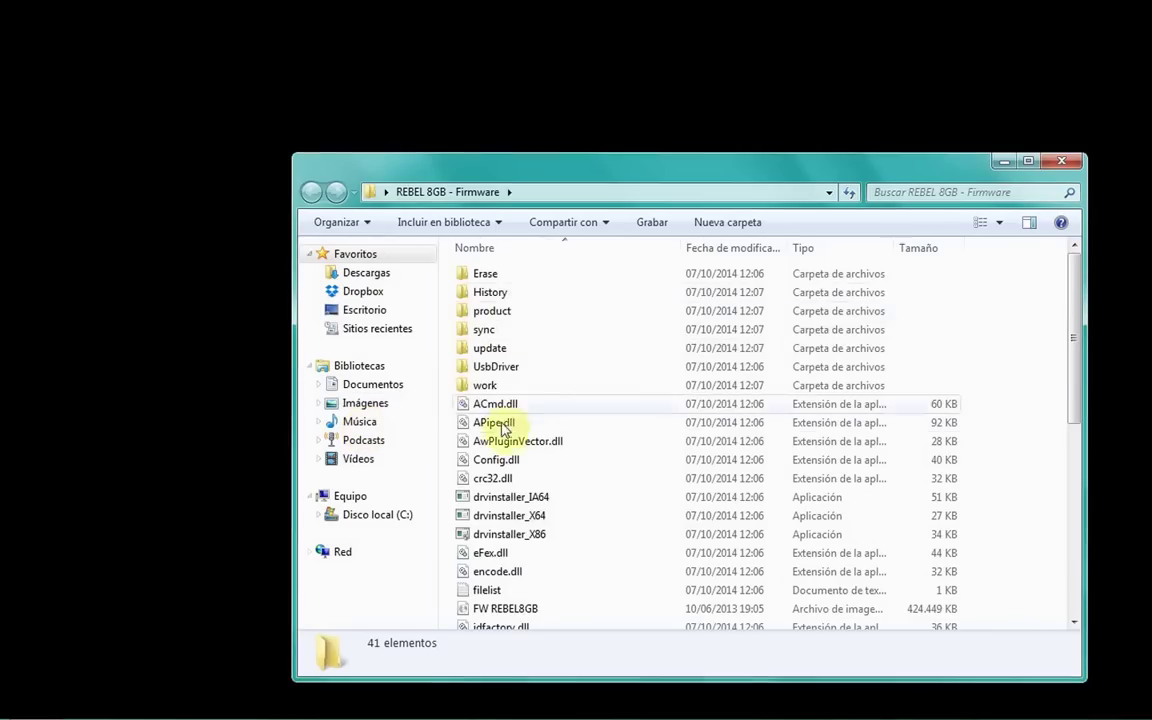
scroll(501, 429, "down", 7)
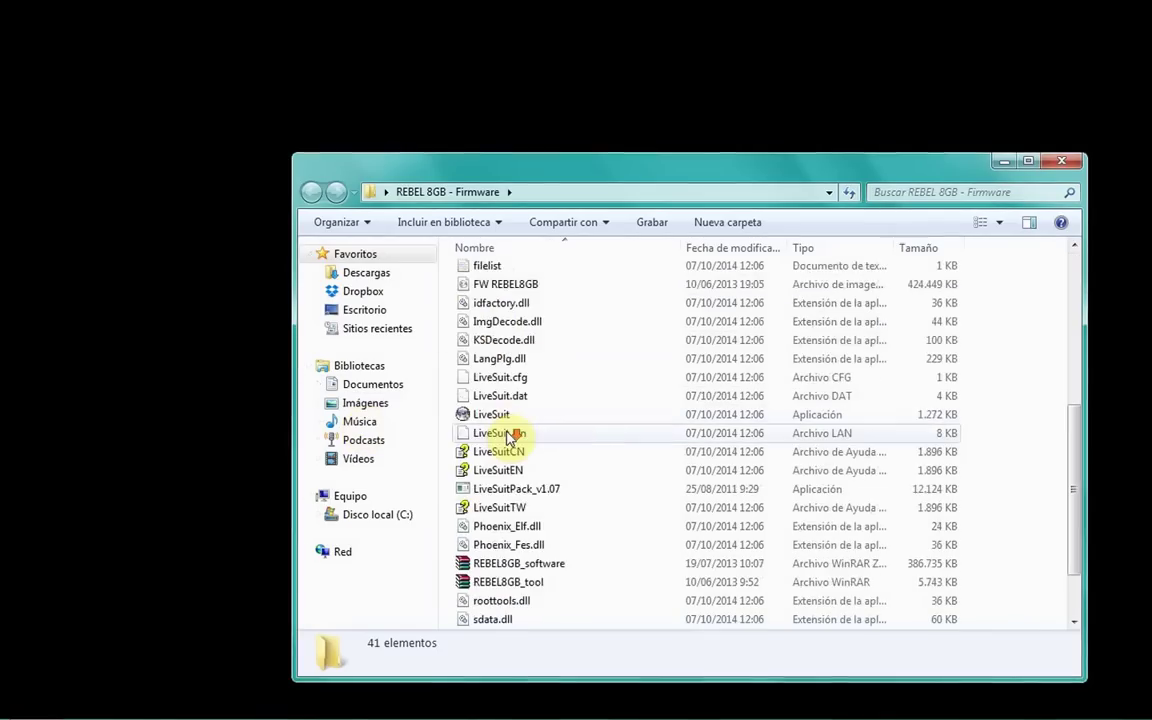
left_click(512, 507)
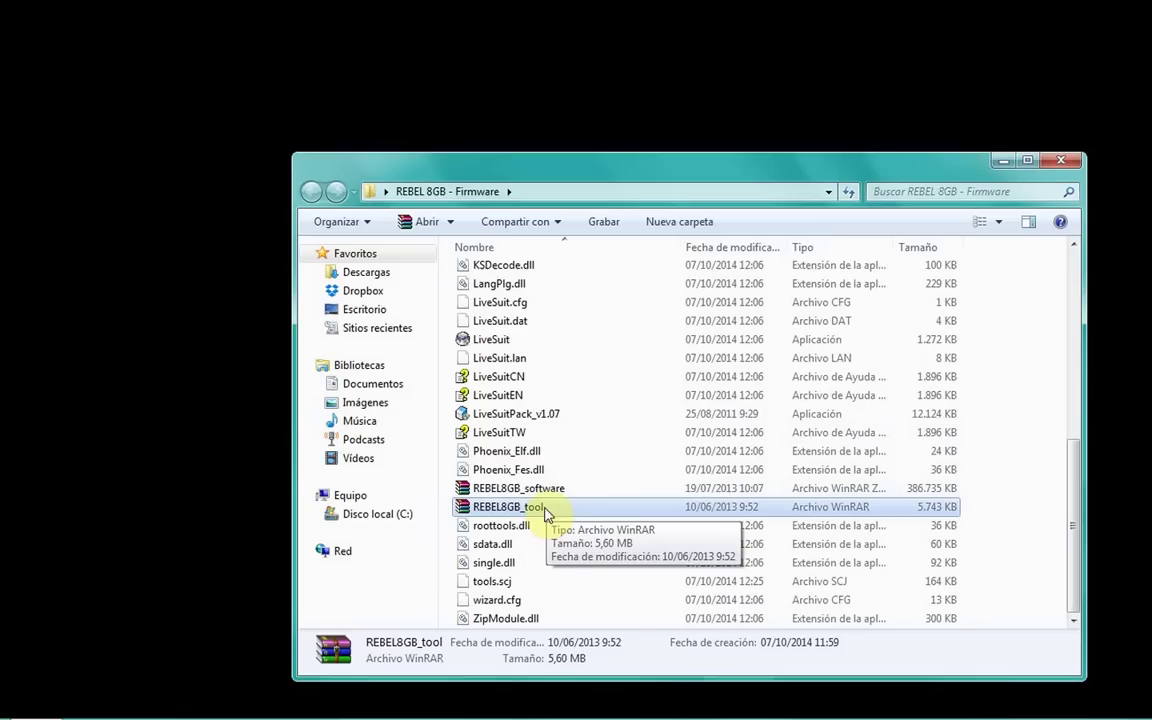
scroll(553, 501, "up", 2)
scroll(545, 506, "down", 2)
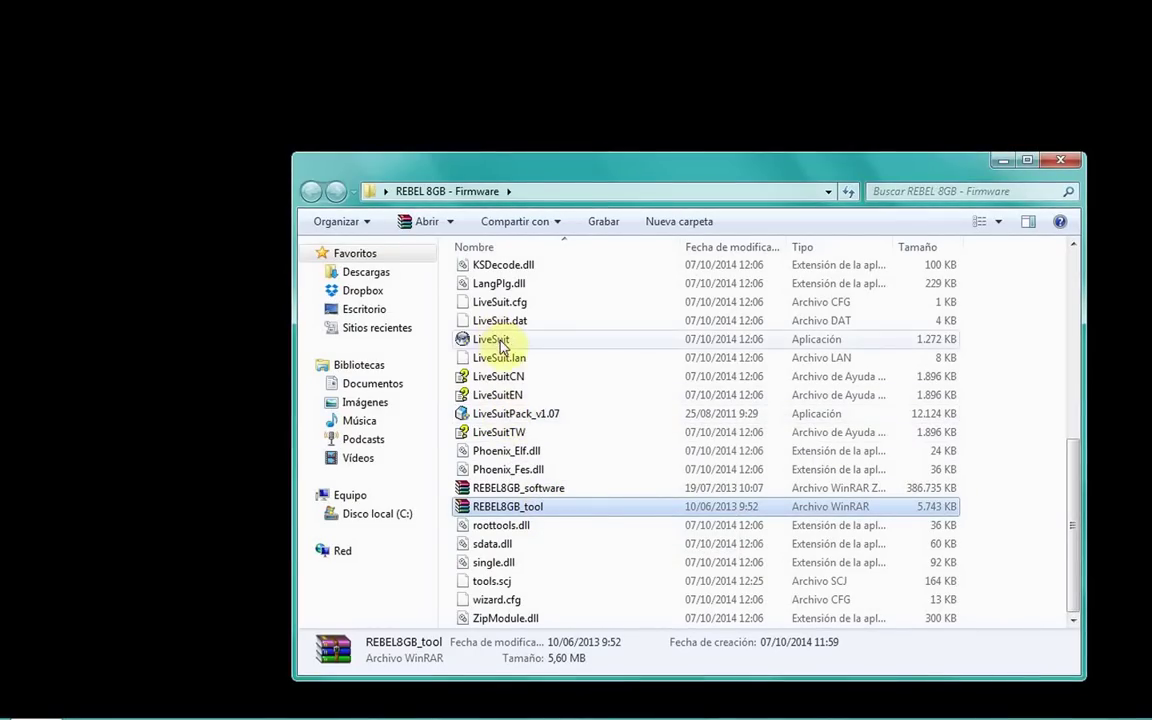
left_click(505, 340)
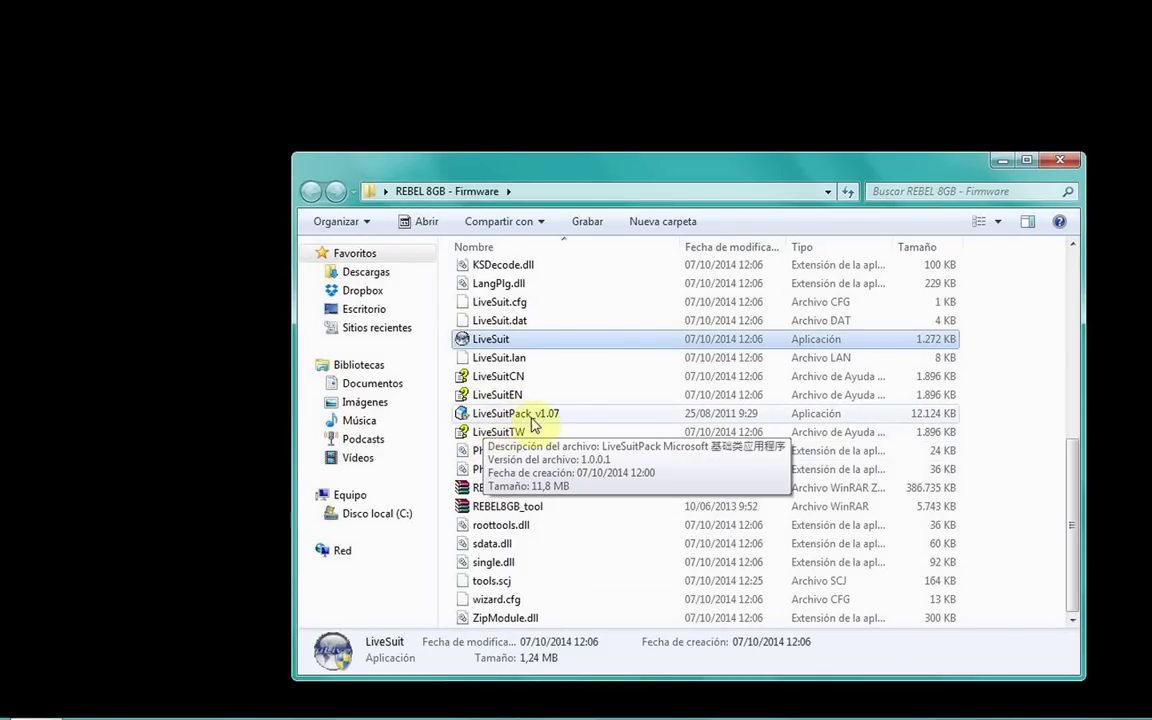
left_click(572, 415)
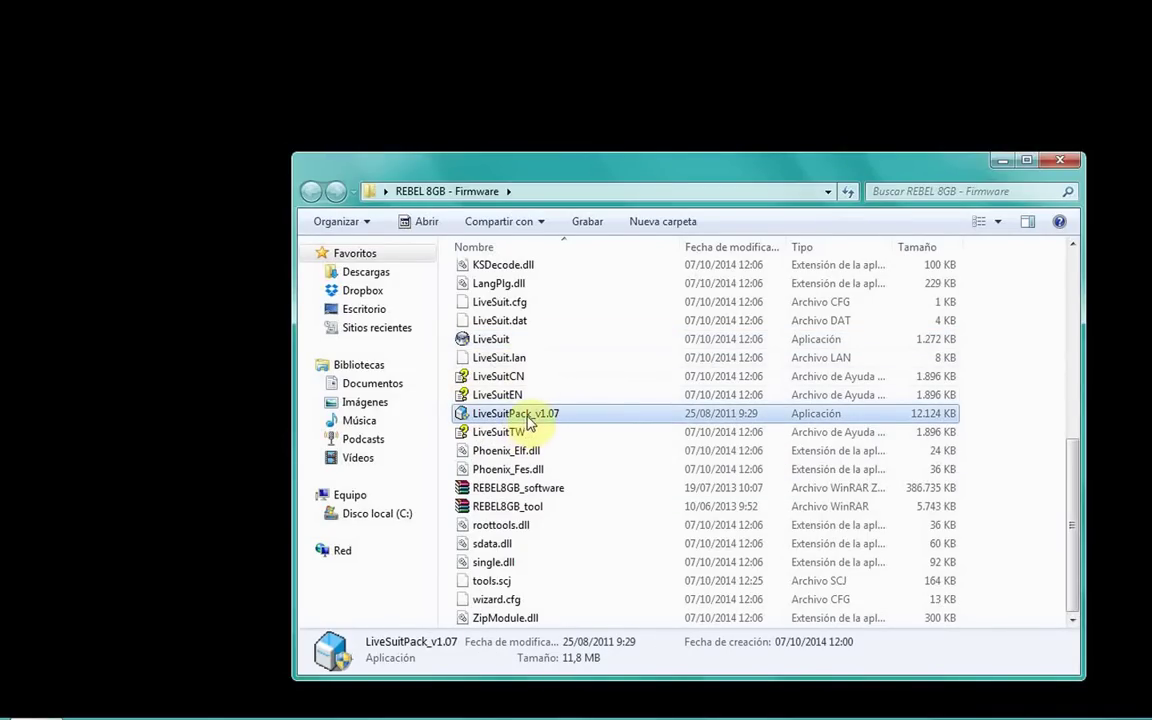
- Launch LiveSuit from the firmware folder, decline the upgrade guide wizard and reposition its main window
double_click(518, 341)
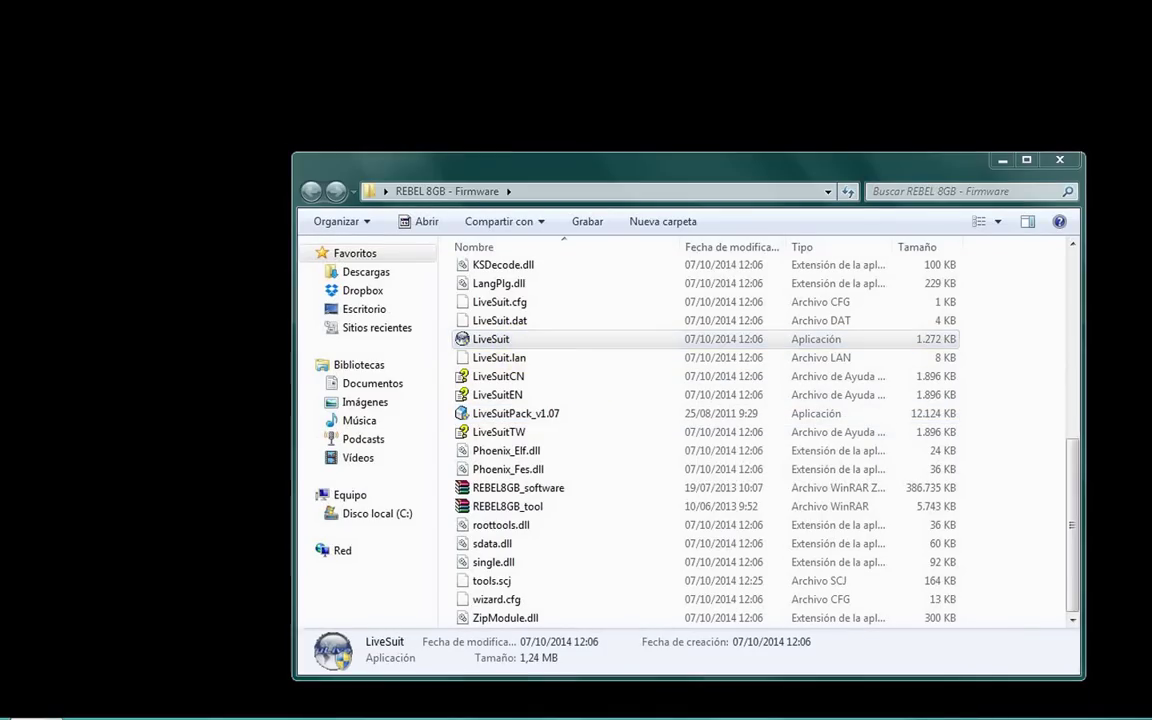
mouse_move(610, 452)
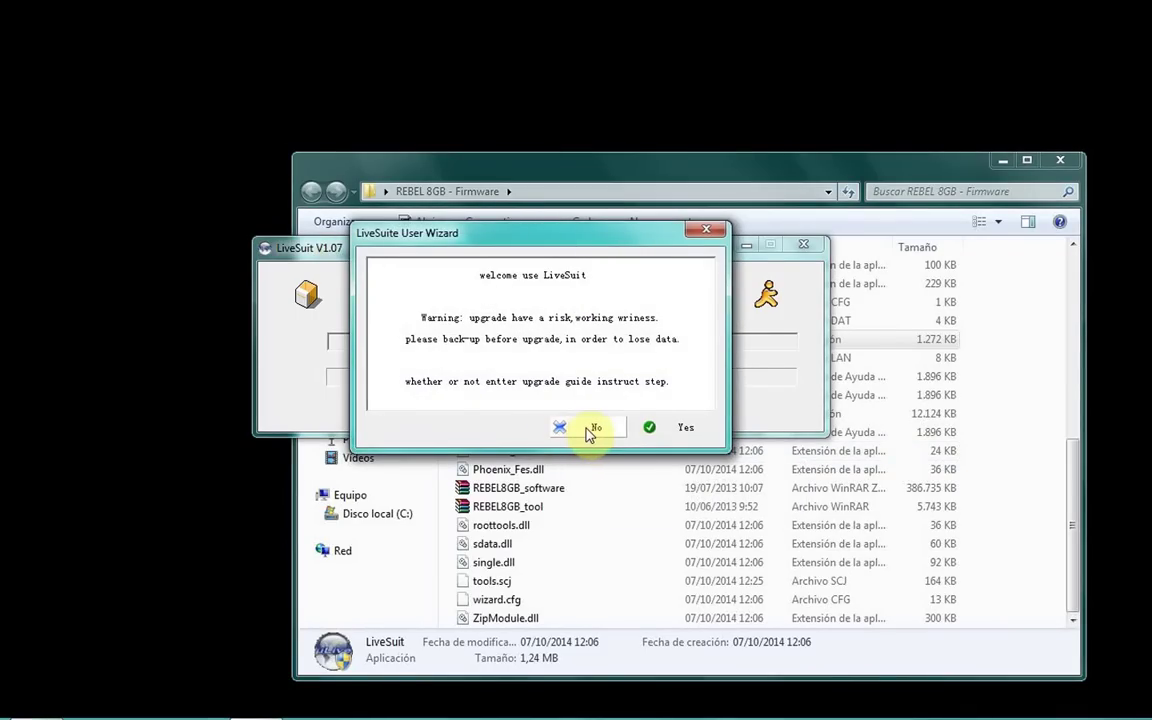
left_click(591, 430)
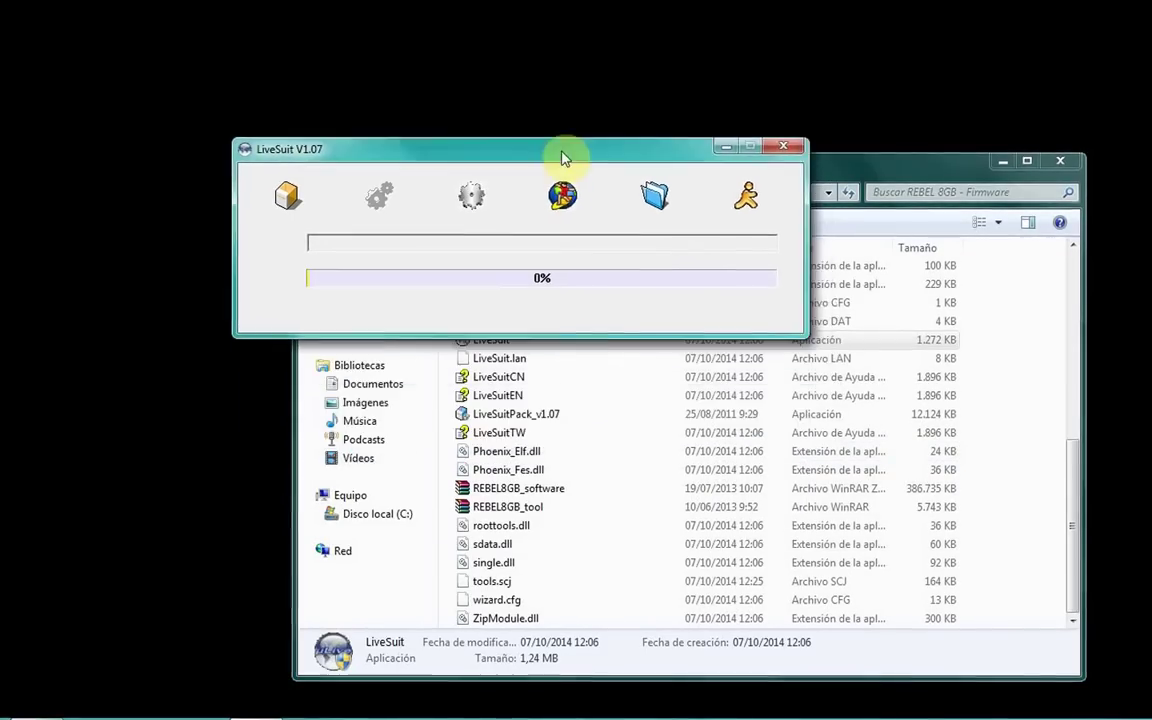
left_click(516, 413)
left_click_drag(537, 155, 581, 295)
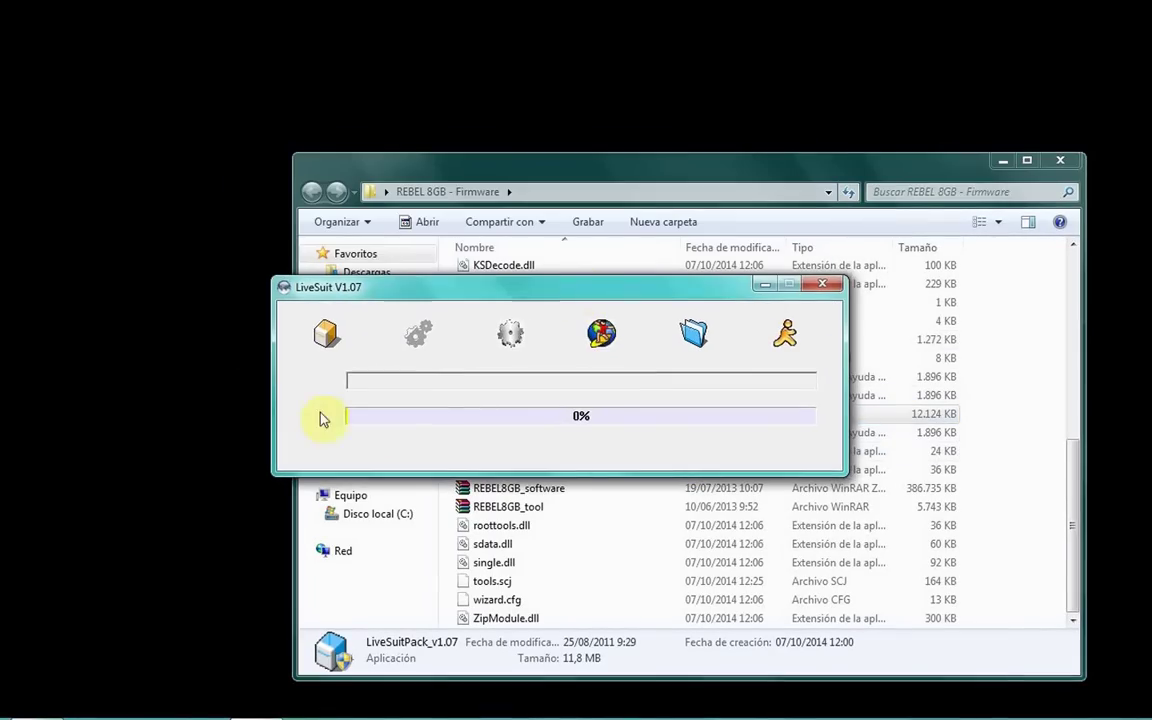
- Load the FW REBEL8GB image file from the REBEL 8GB - Firmware folder into LiveSuit
left_click(328, 340)
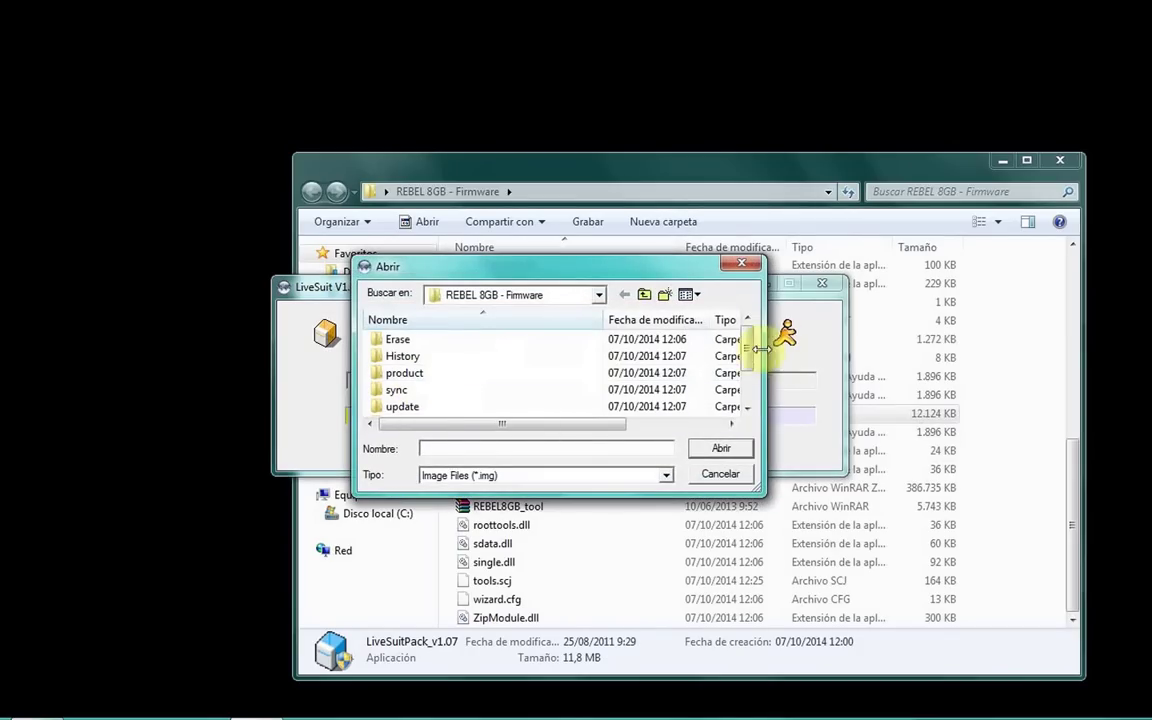
left_click_drag(746, 350, 746, 378)
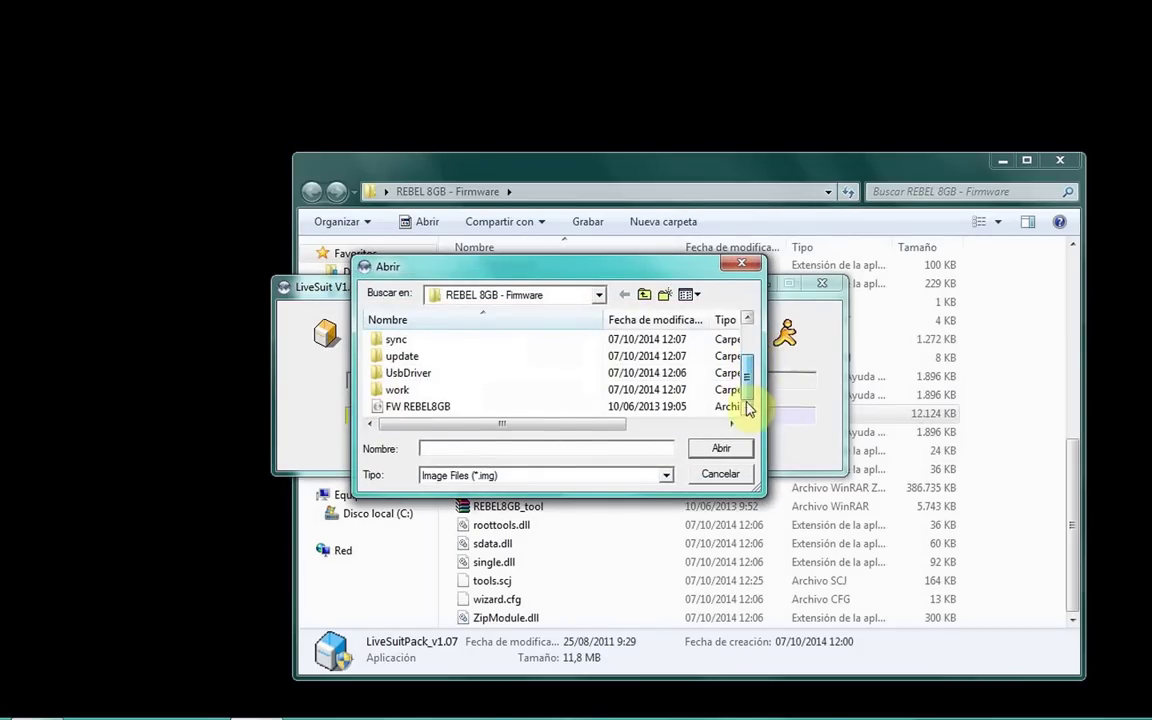
double_click(443, 408)
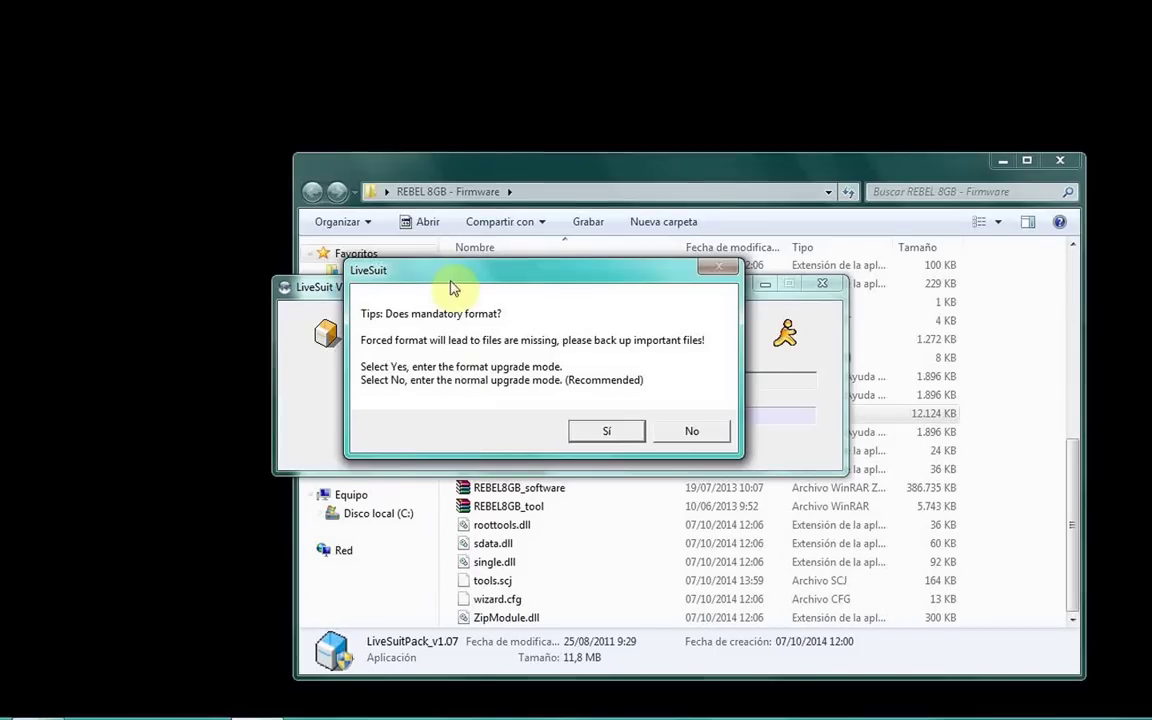
- Start the tablet's firmware upgrade in forced format mode and close the REBEL 8GB - Firmware folder window
left_click_drag(456, 278, 436, 74)
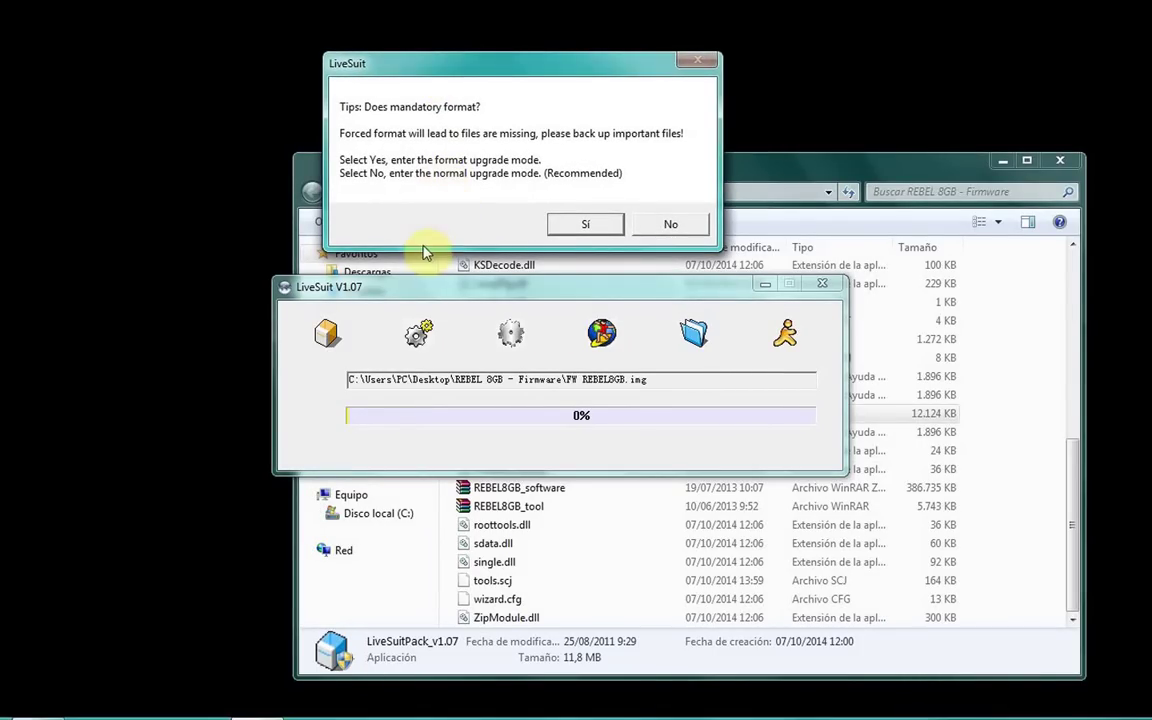
left_click_drag(470, 76, 485, 84)
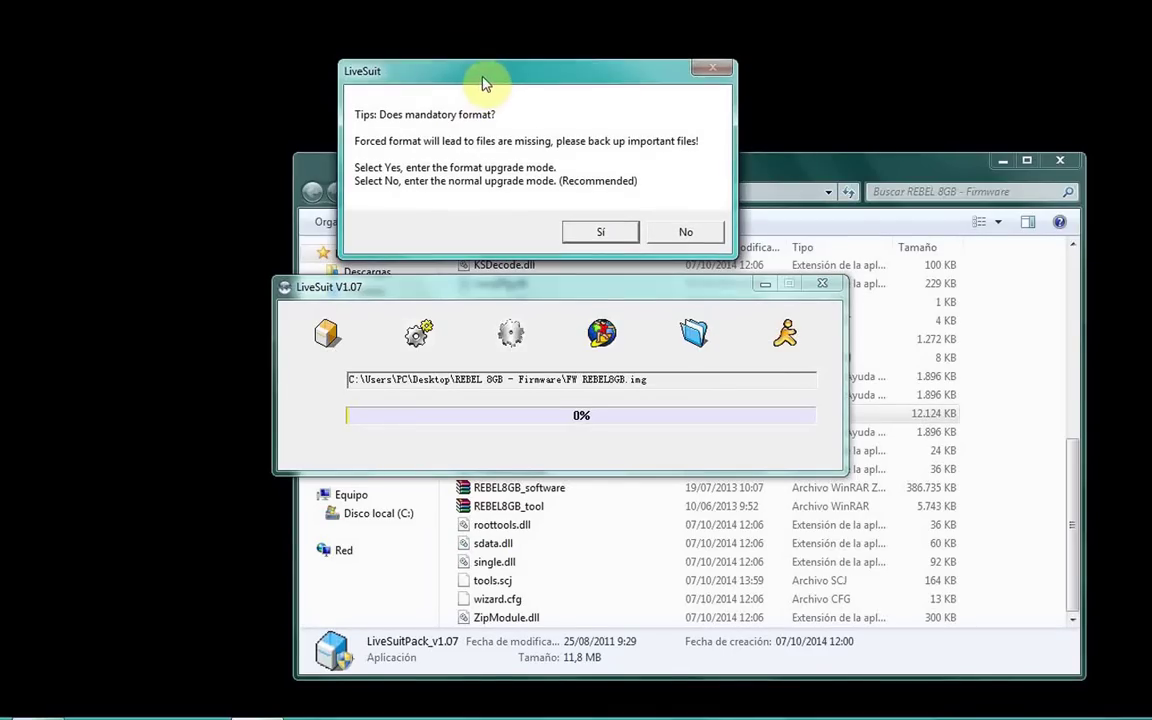
left_click(595, 234)
left_click(545, 433)
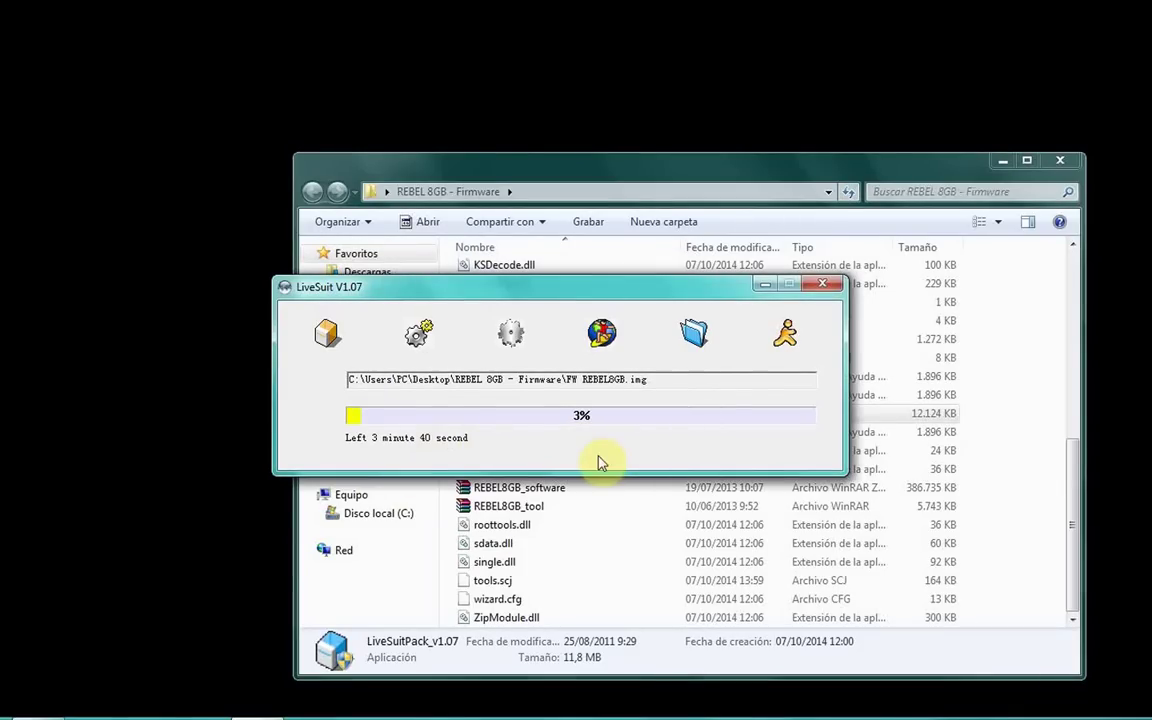
left_click(1064, 162)
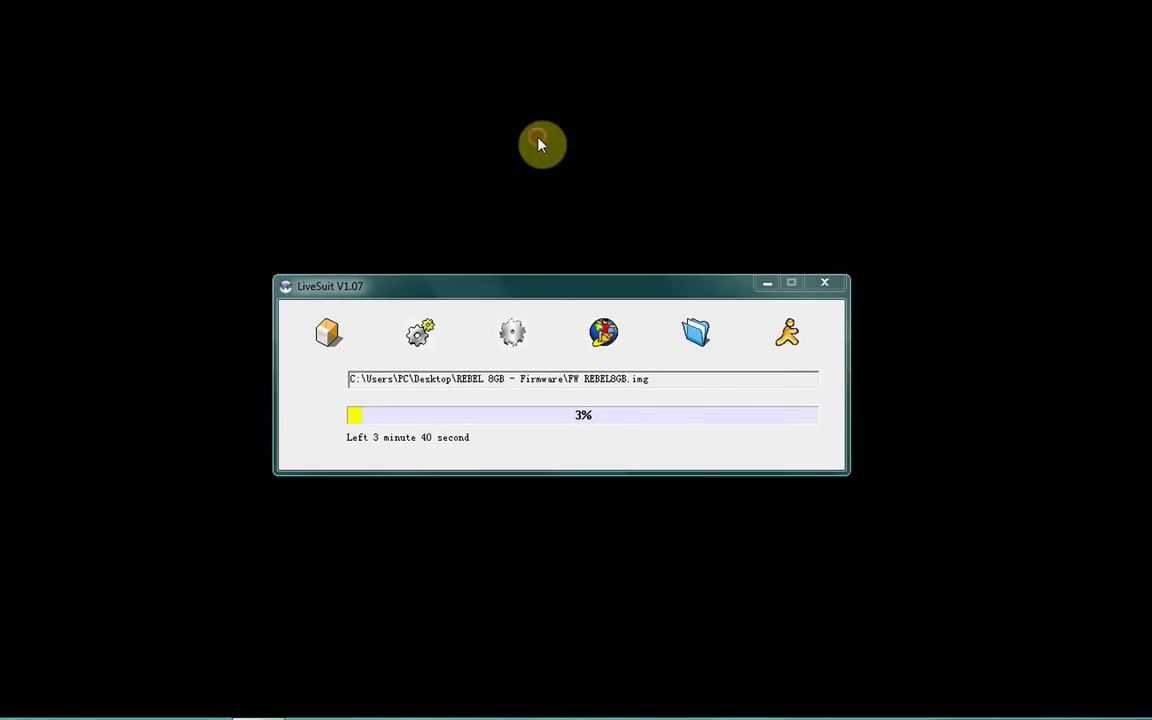